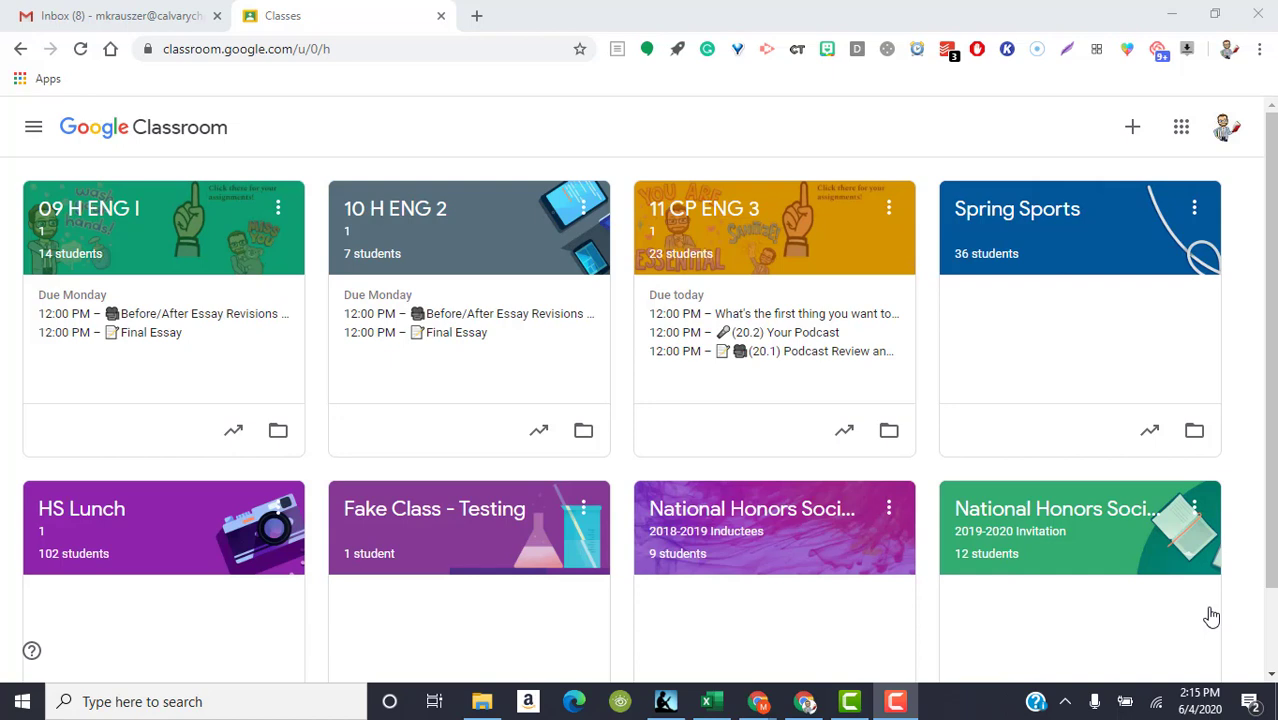
Scroll down the Classes home page to the Fake Class - Testing card's options.
click(1211, 616)
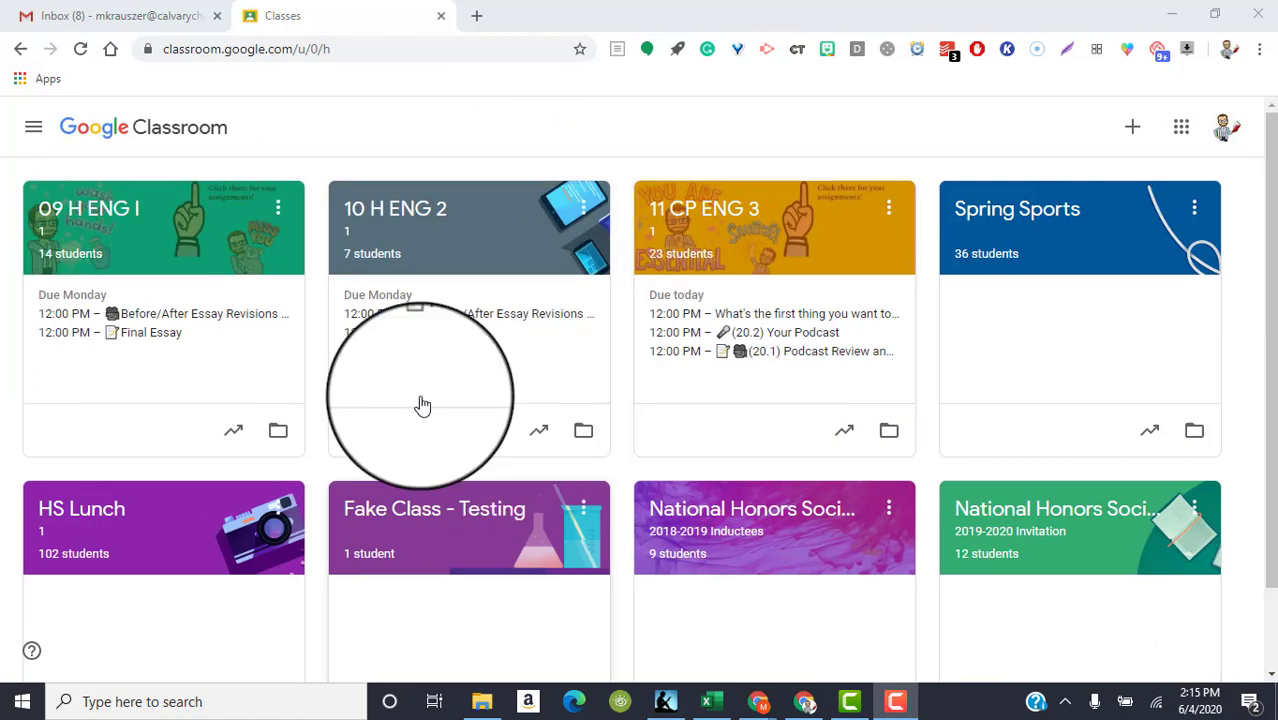
scroll(762, 371, down, 1)
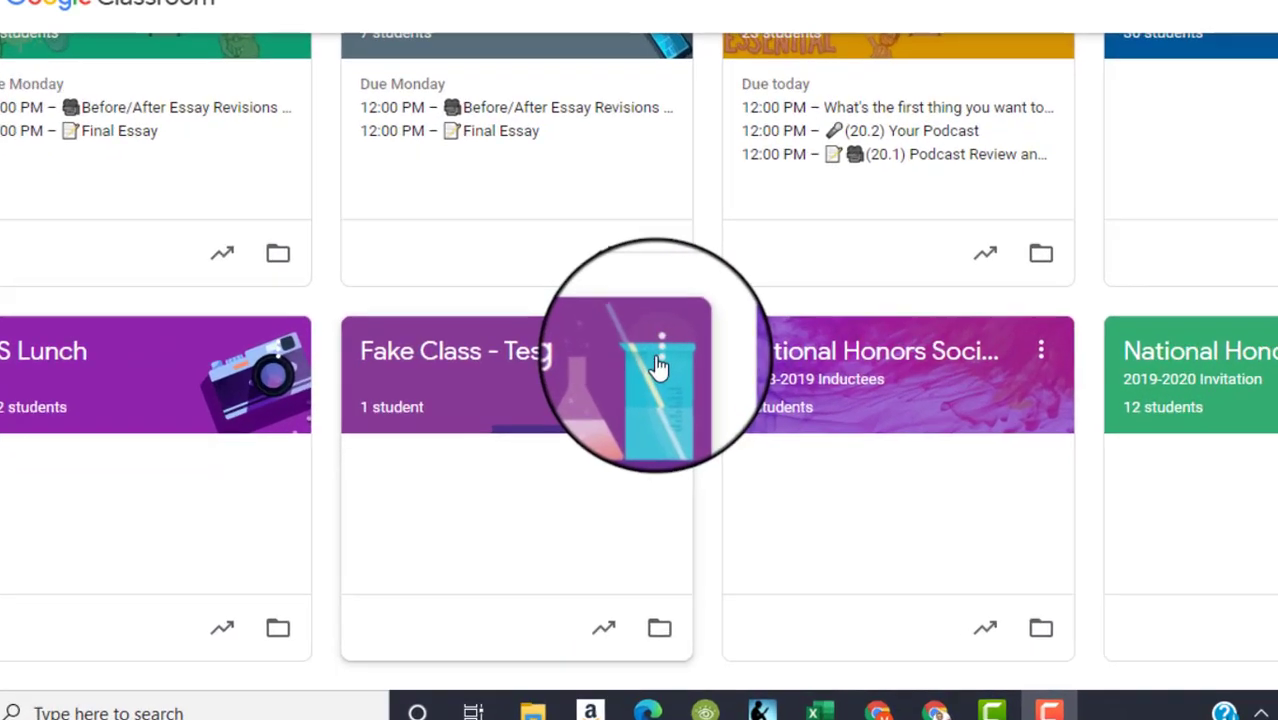
click(585, 412)
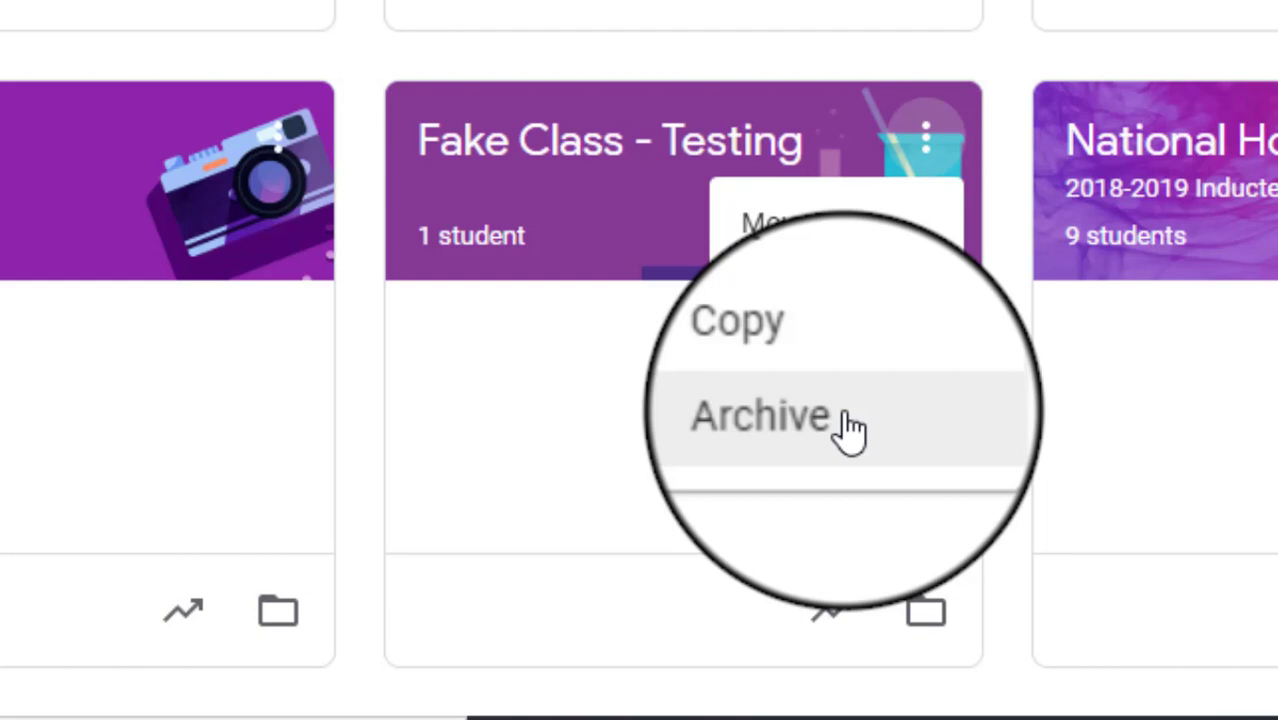
Choose Copy from the Fake Class - Testing card menu and append ' - Testing' to the class name.
click(925, 140)
click(930, 141)
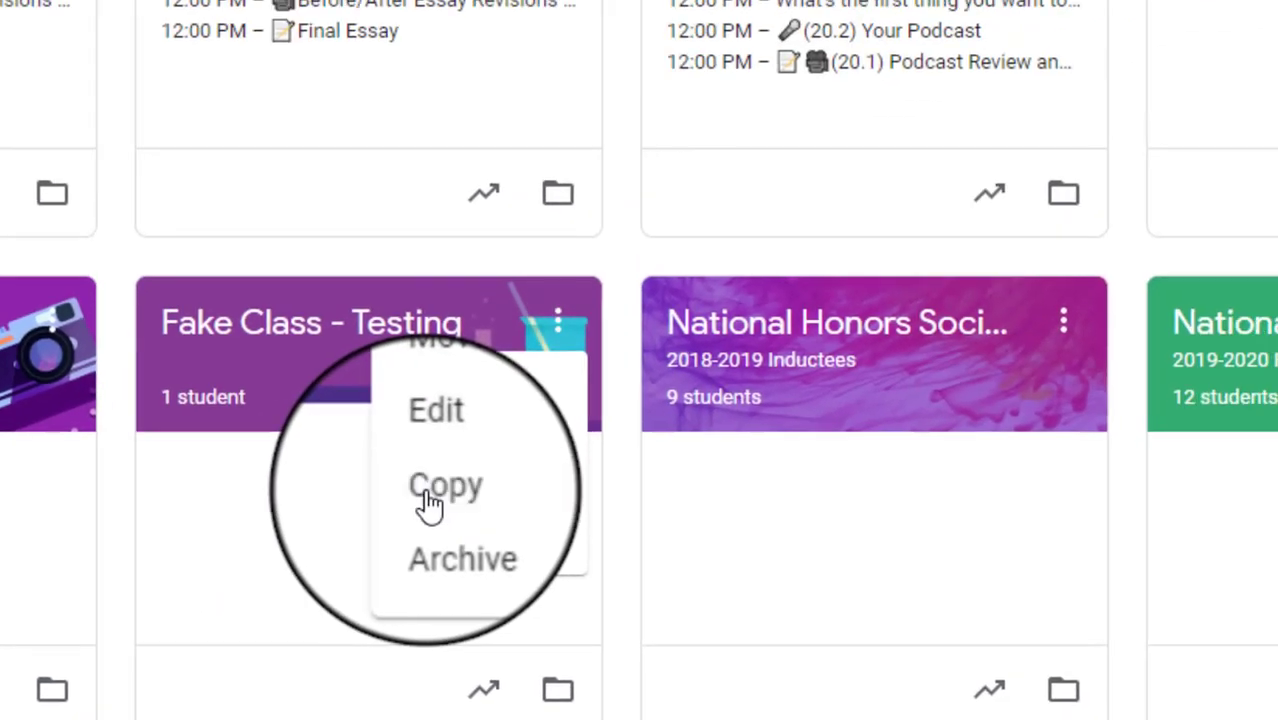
click(850, 365)
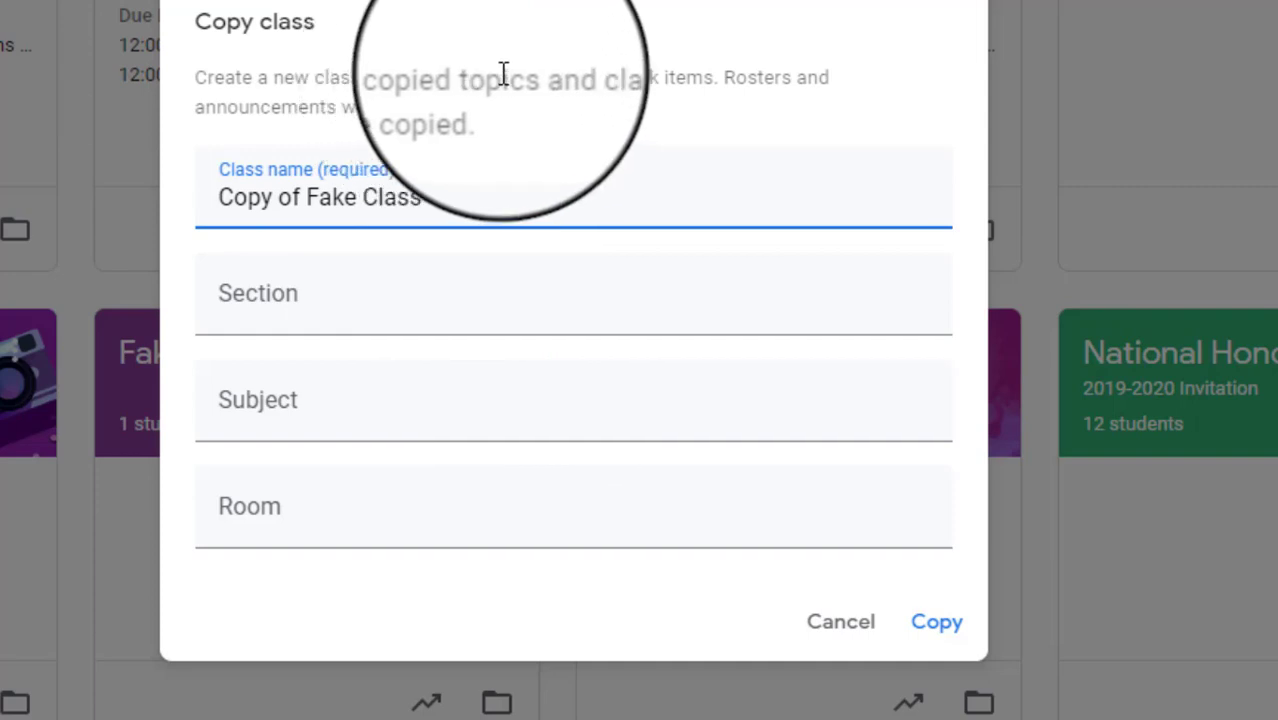
text(- Testing)
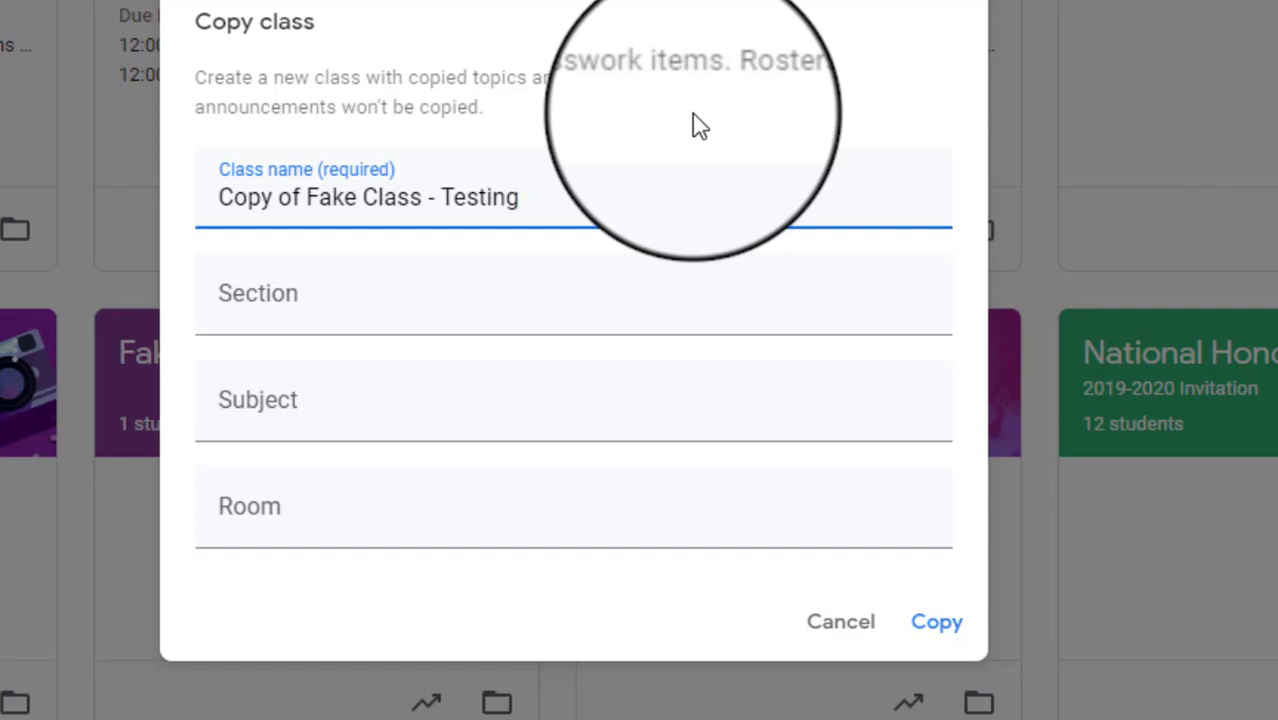
Create the copied class, review its copied assignments on Classwork, then return to its Stream page.
click(948, 630)
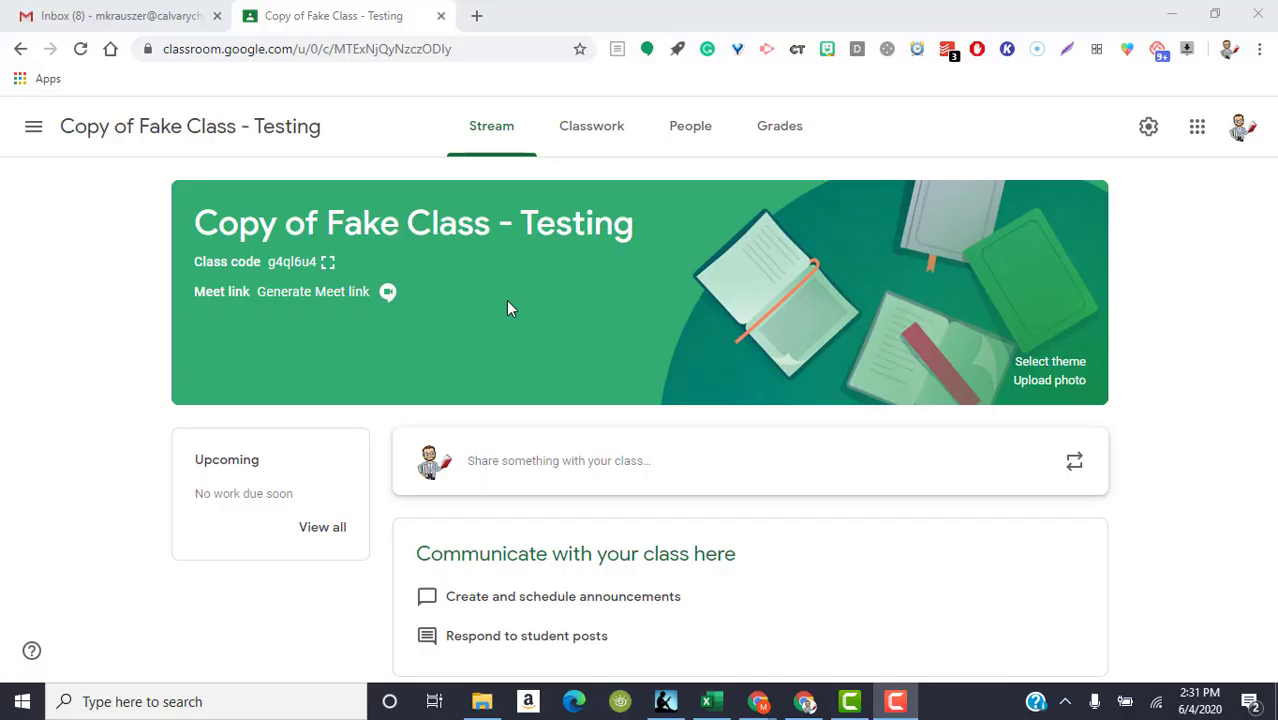
click(598, 131)
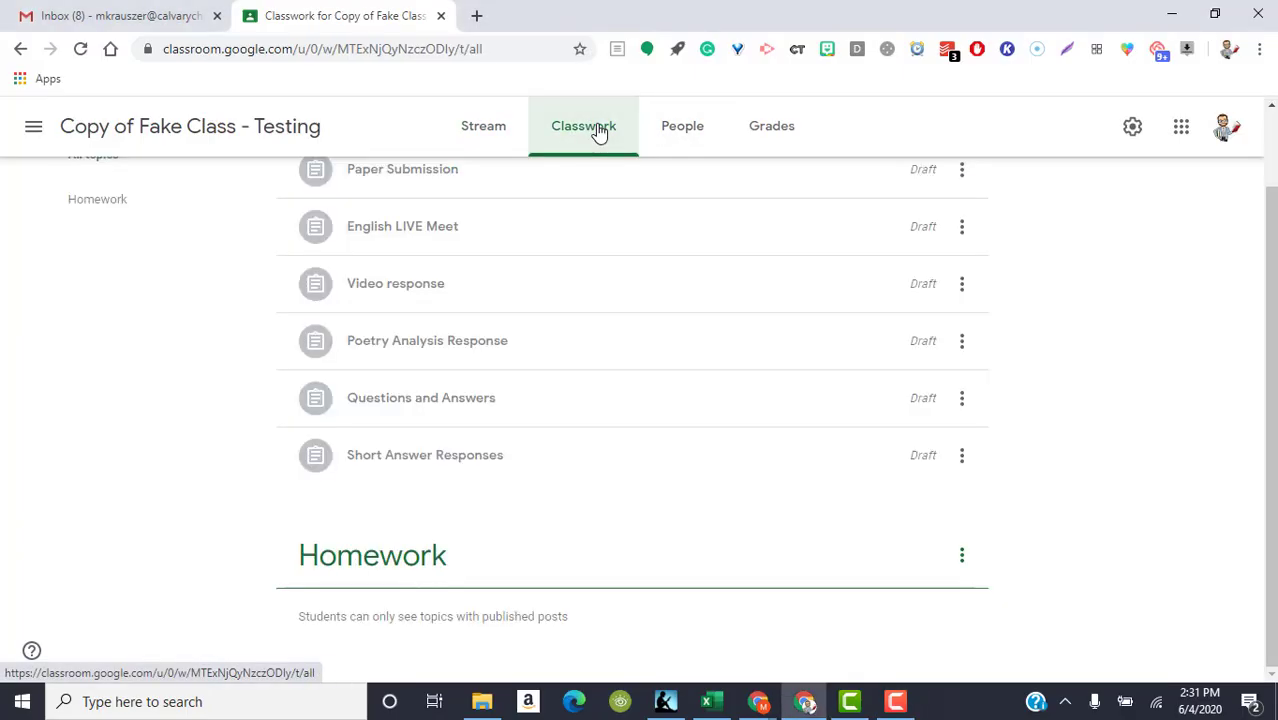
scroll(354, 163, up, 1)
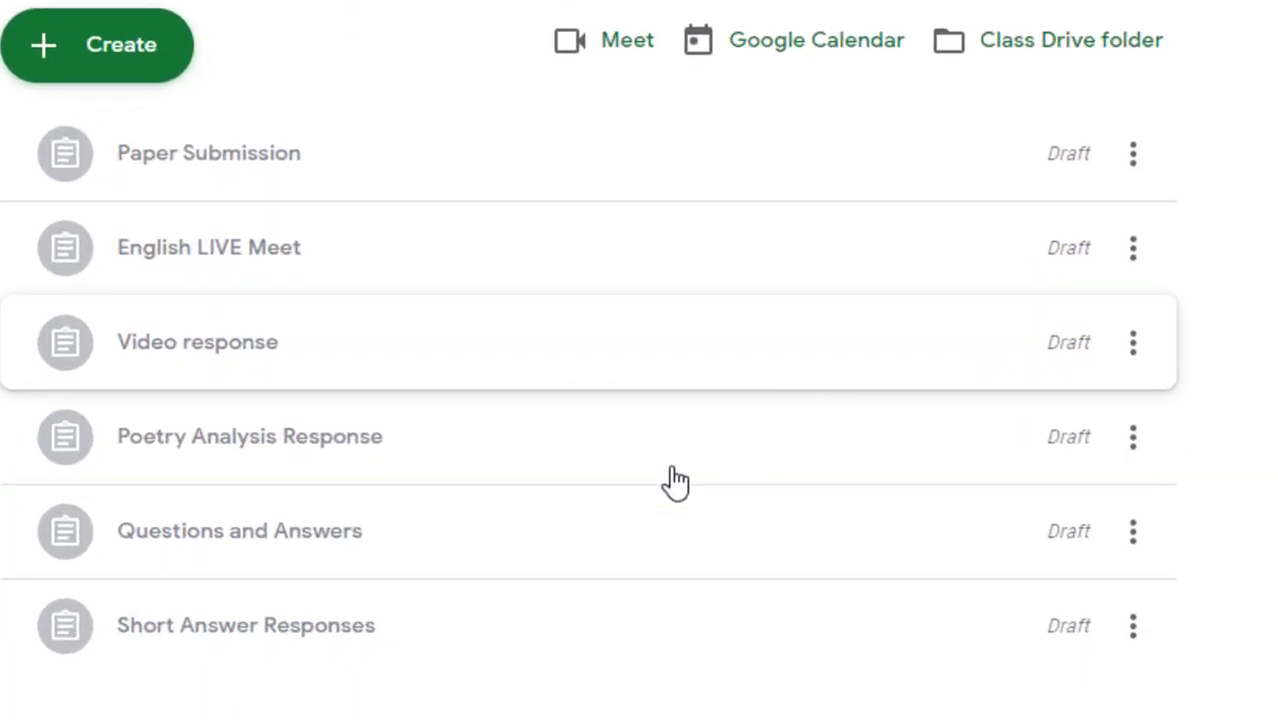
scroll(676, 476, down, 1)
scroll(1141, 548, up, 2)
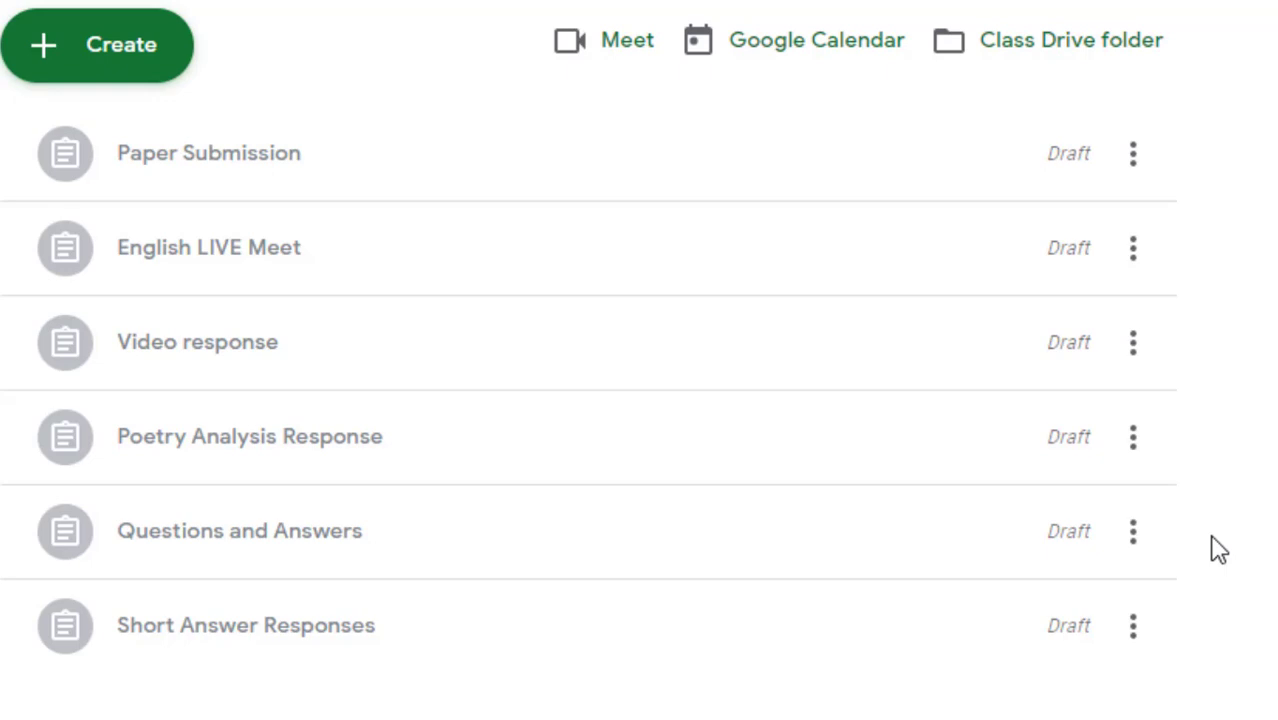
click(630, 12)
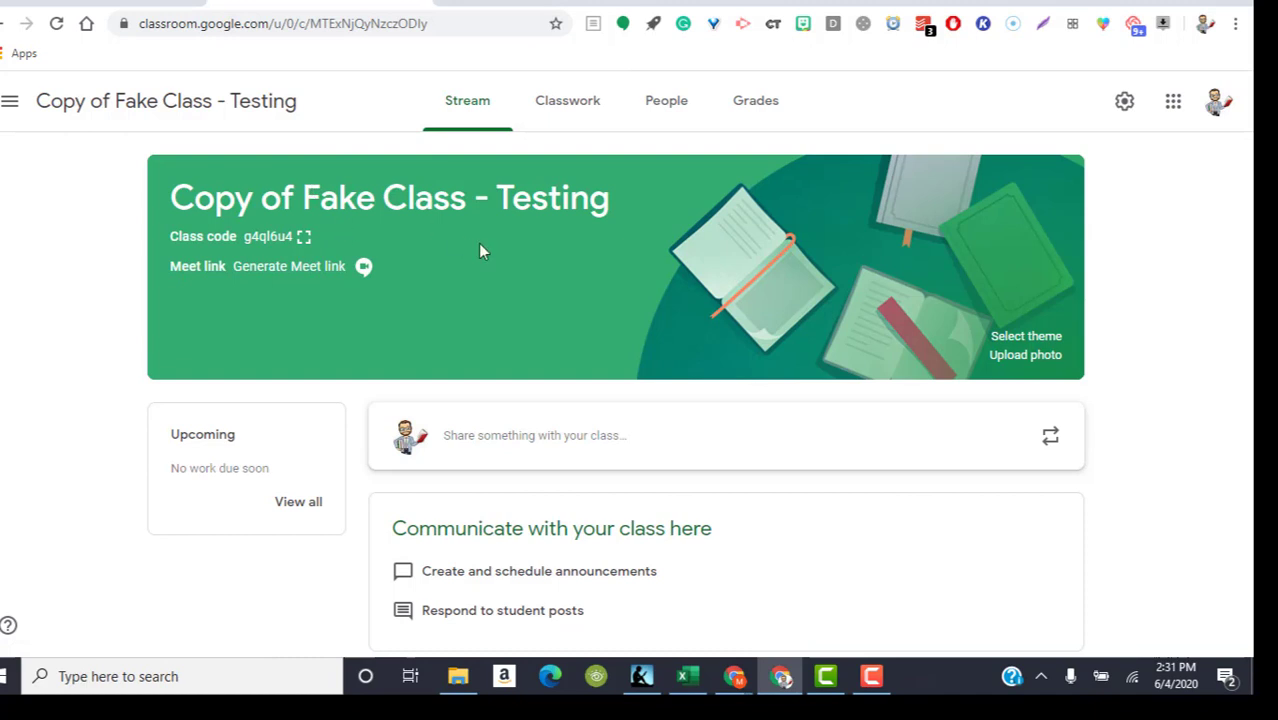
Open Classwork, expanding and collapsing the Questions and Answers and Poetry Analysis Response drafts.
click(580, 96)
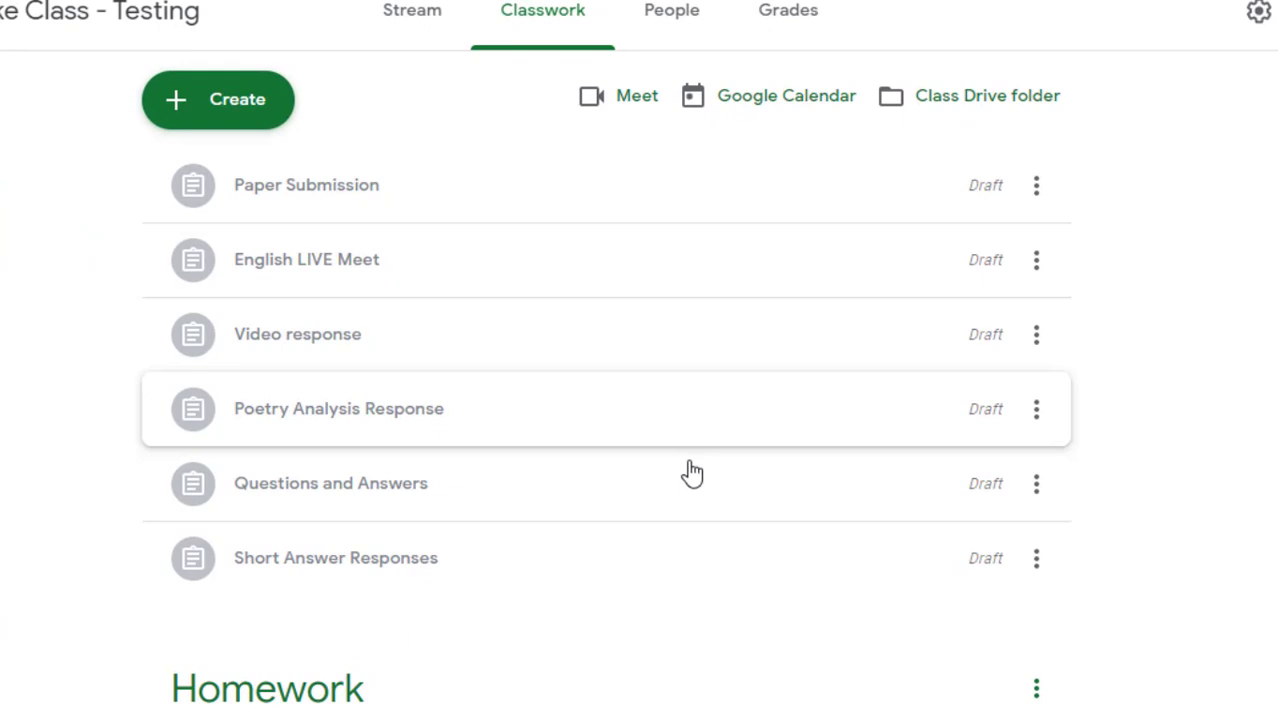
click(591, 522)
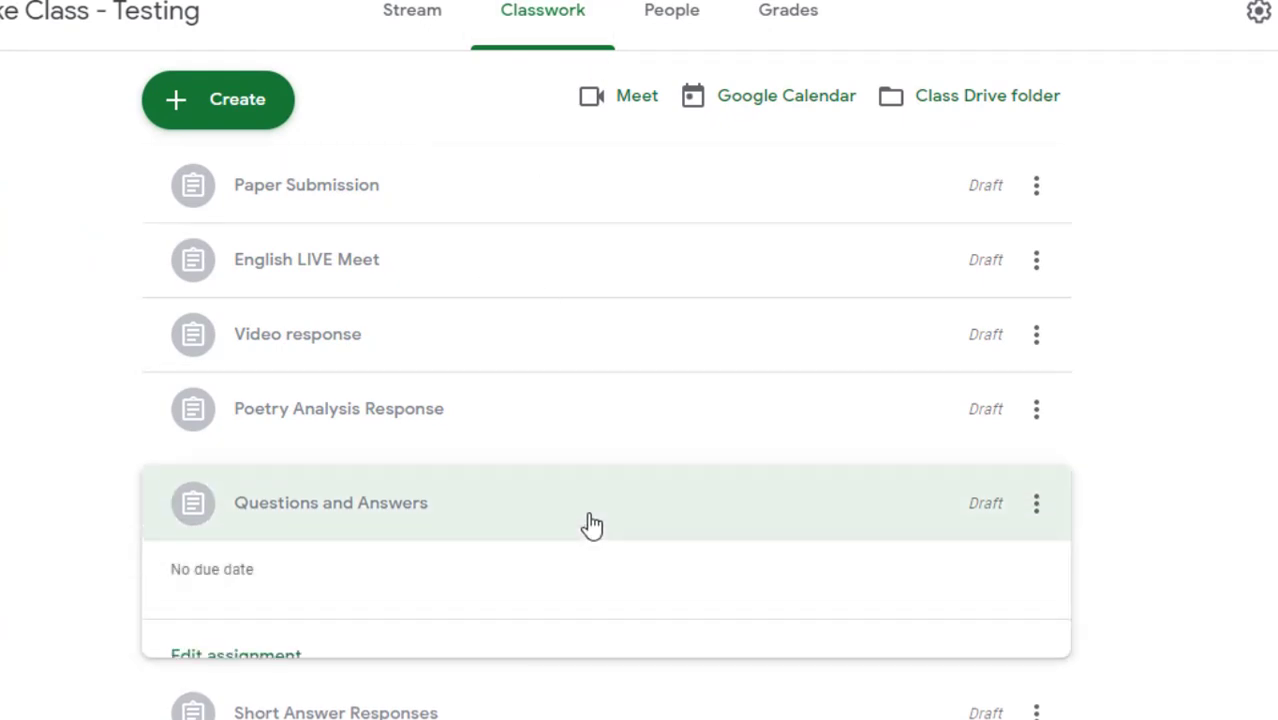
click(662, 508)
click(633, 405)
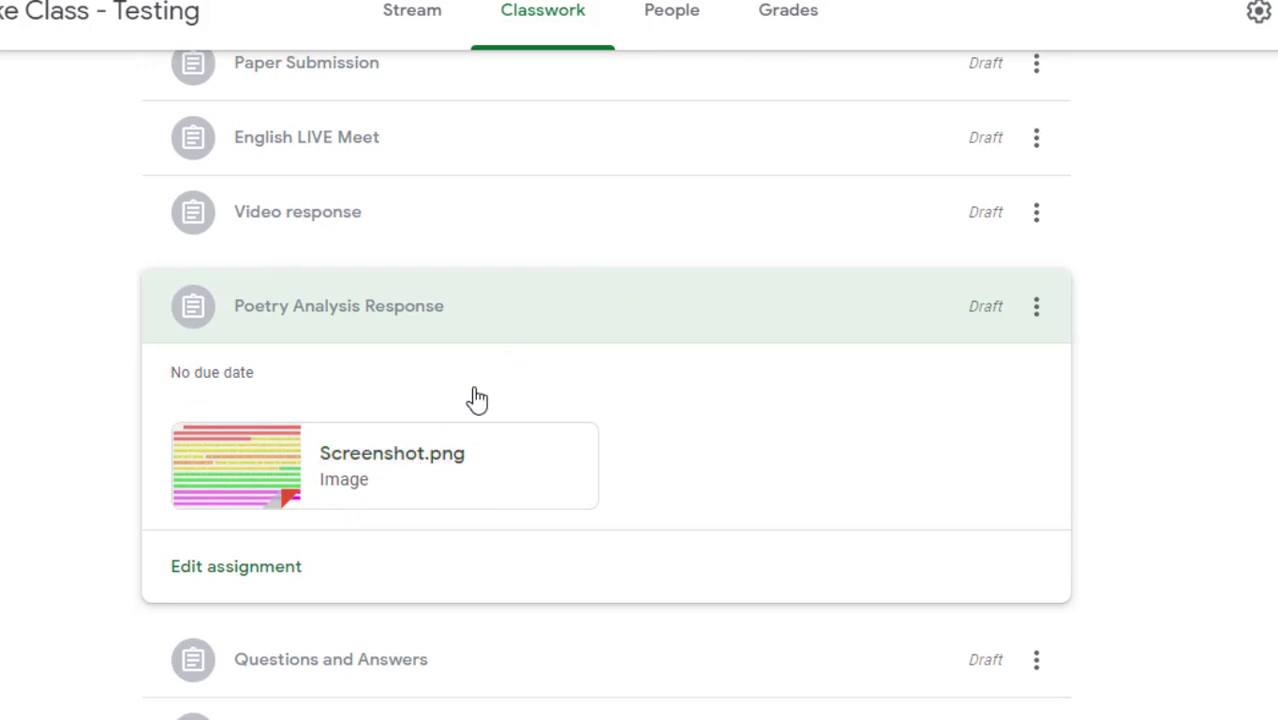
click(493, 341)
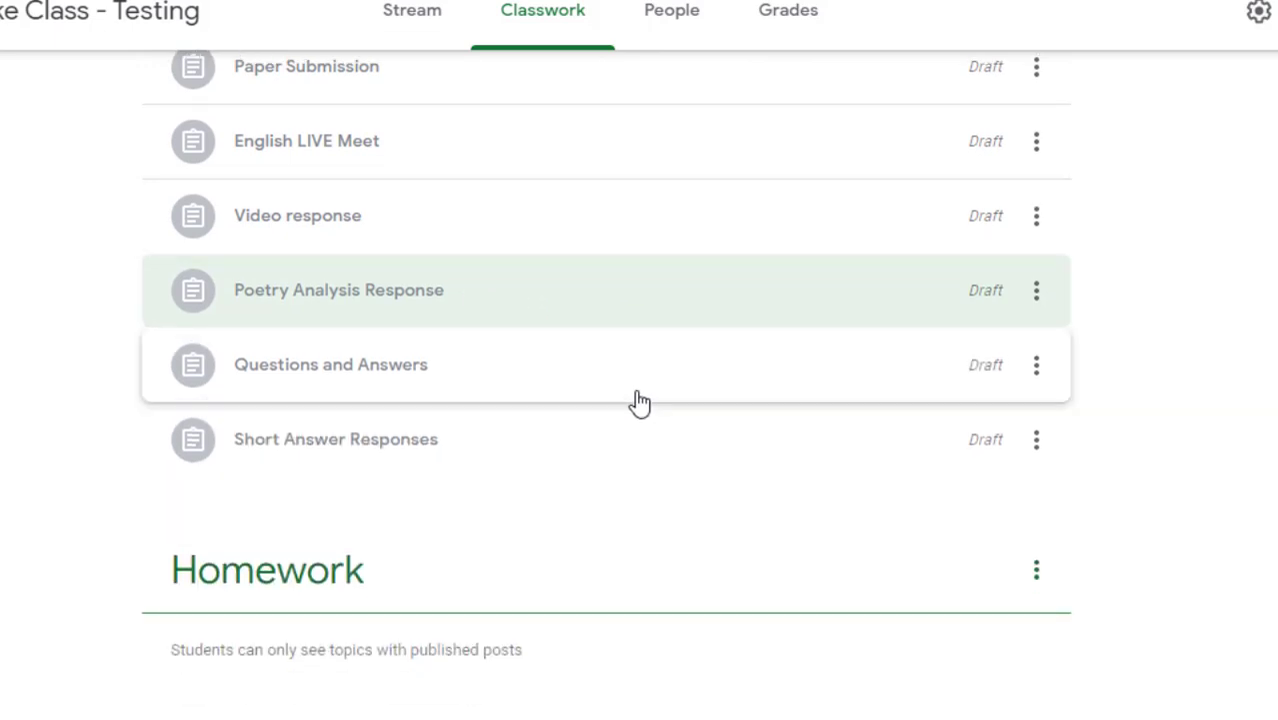
scroll(1160, 358, up, 2)
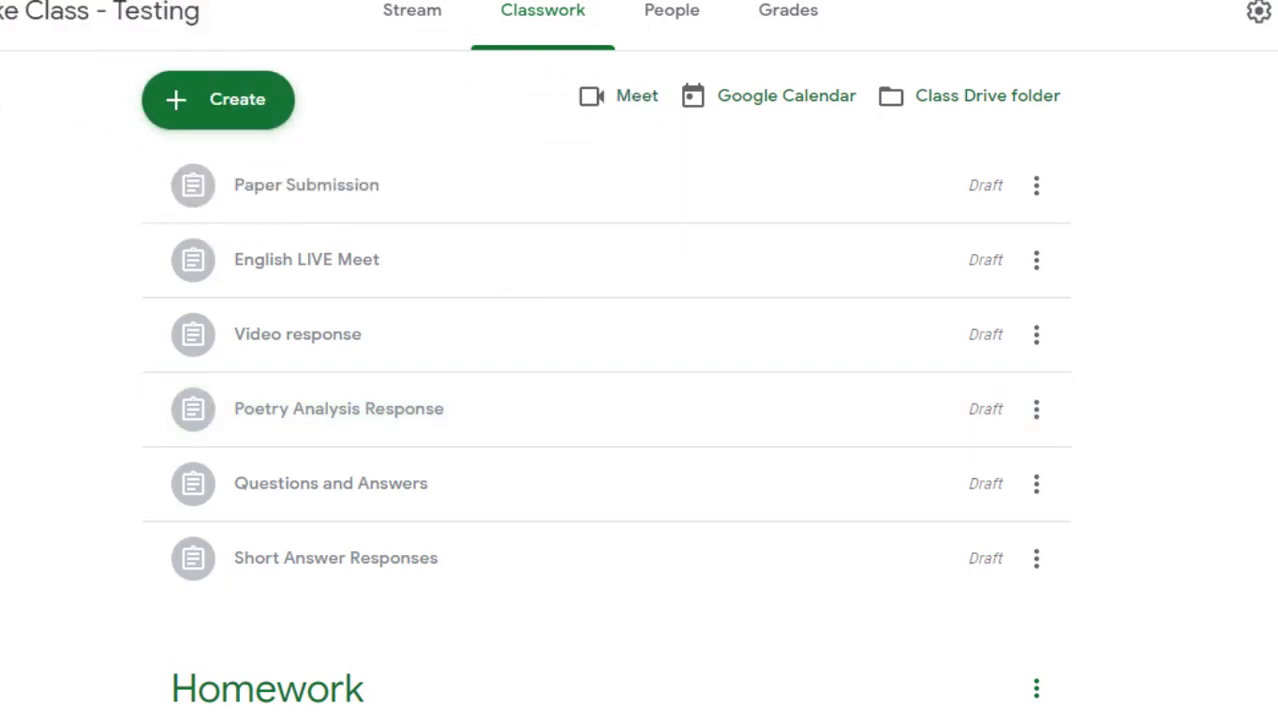
Return to the Classes home page through the side menu and open the join or create class choices.
click(2, 12)
click(108, 100)
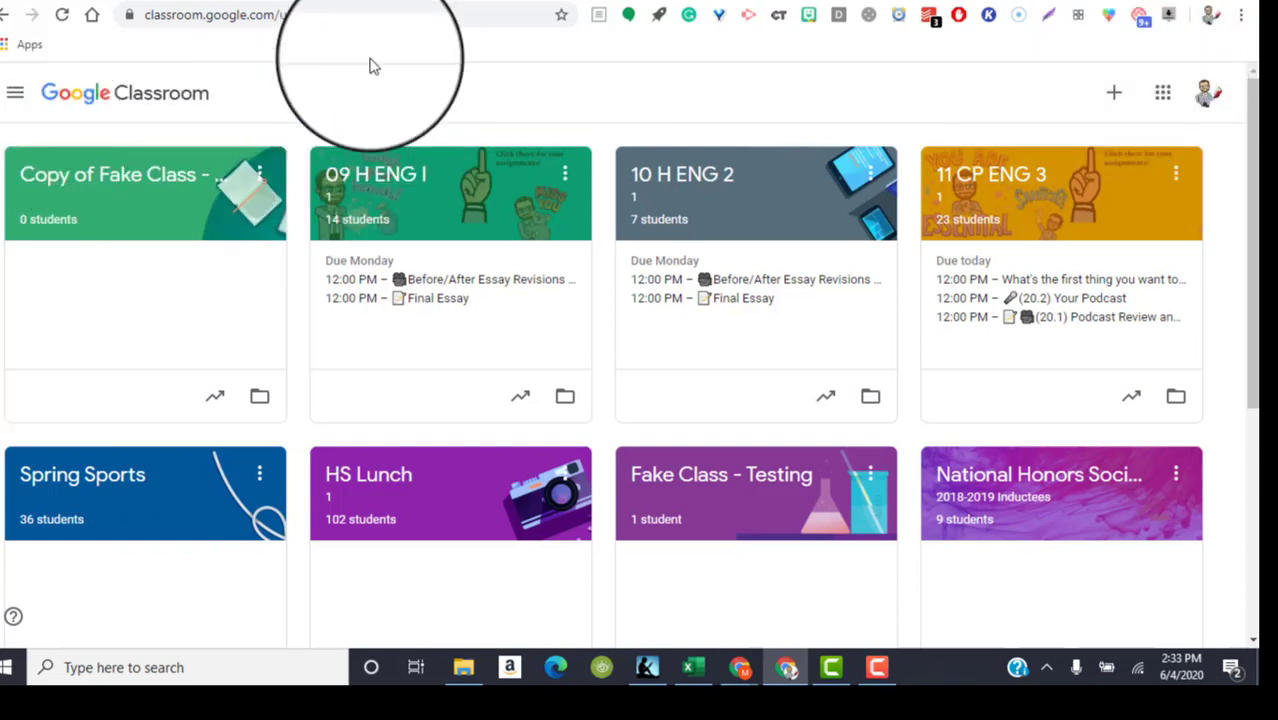
click(1115, 97)
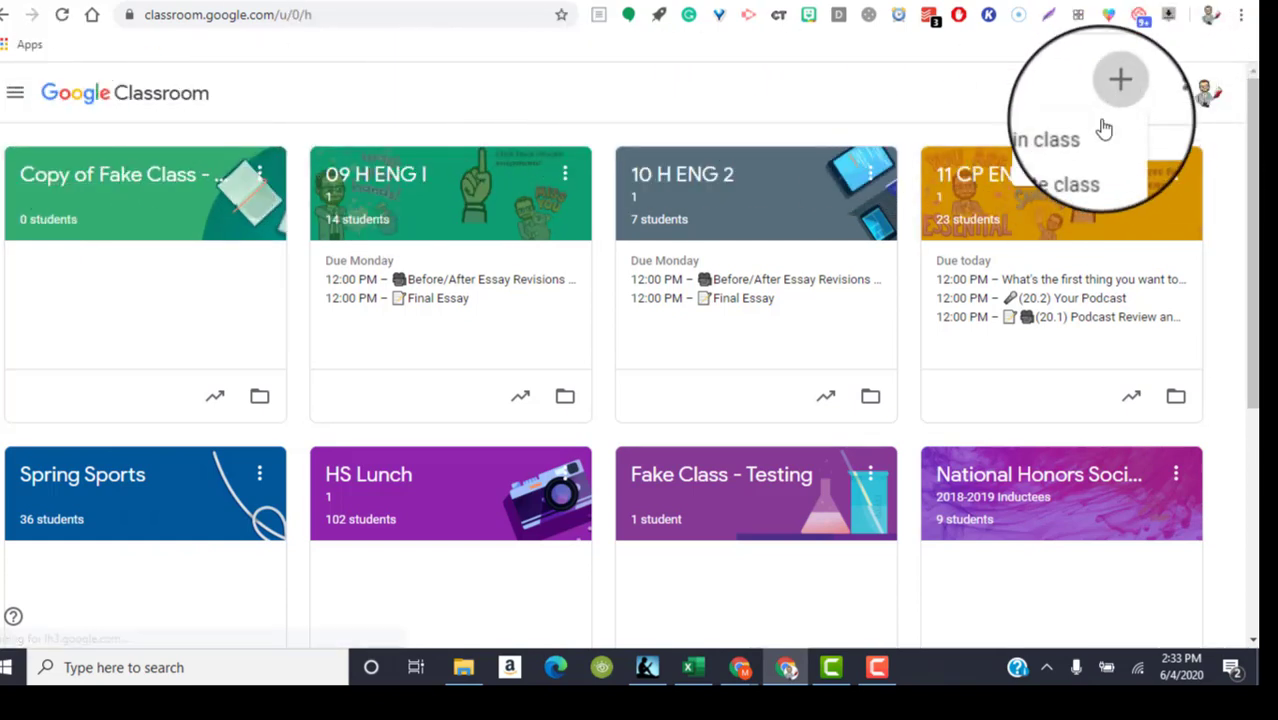
Dismiss the join or create menu and open the Copy of Fake Class - Testing class.
click(960, 122)
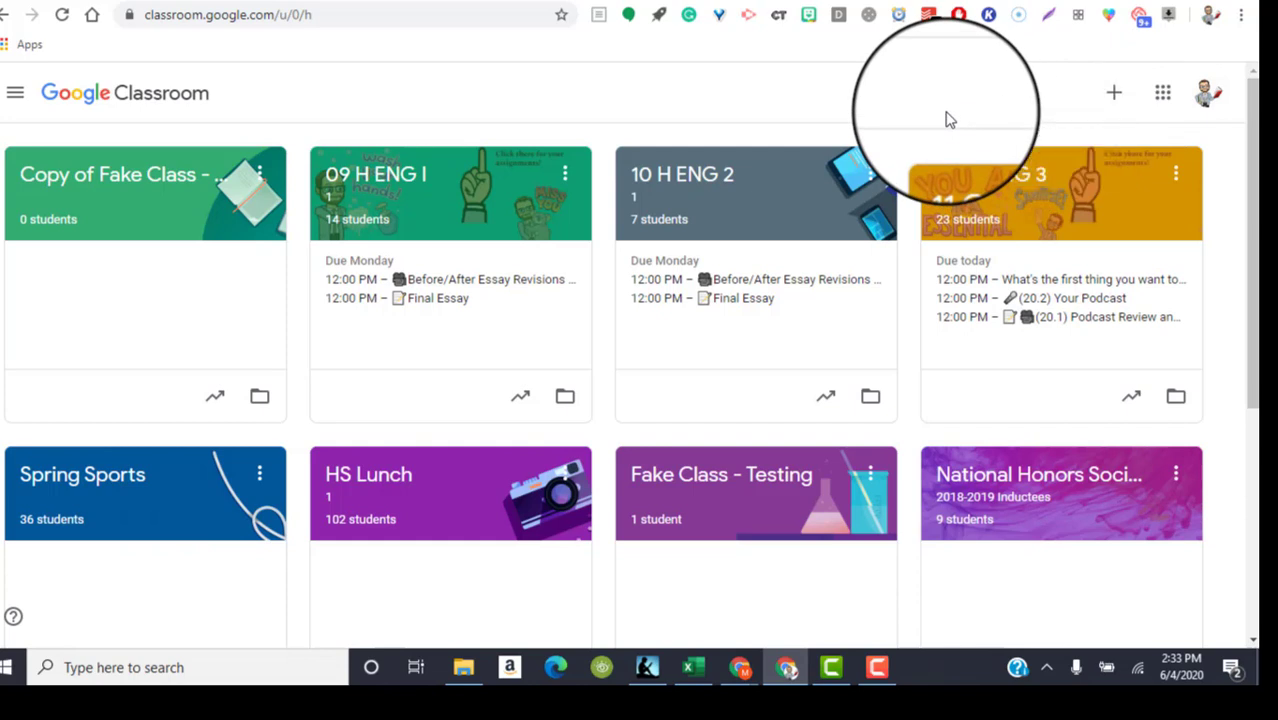
click(138, 179)
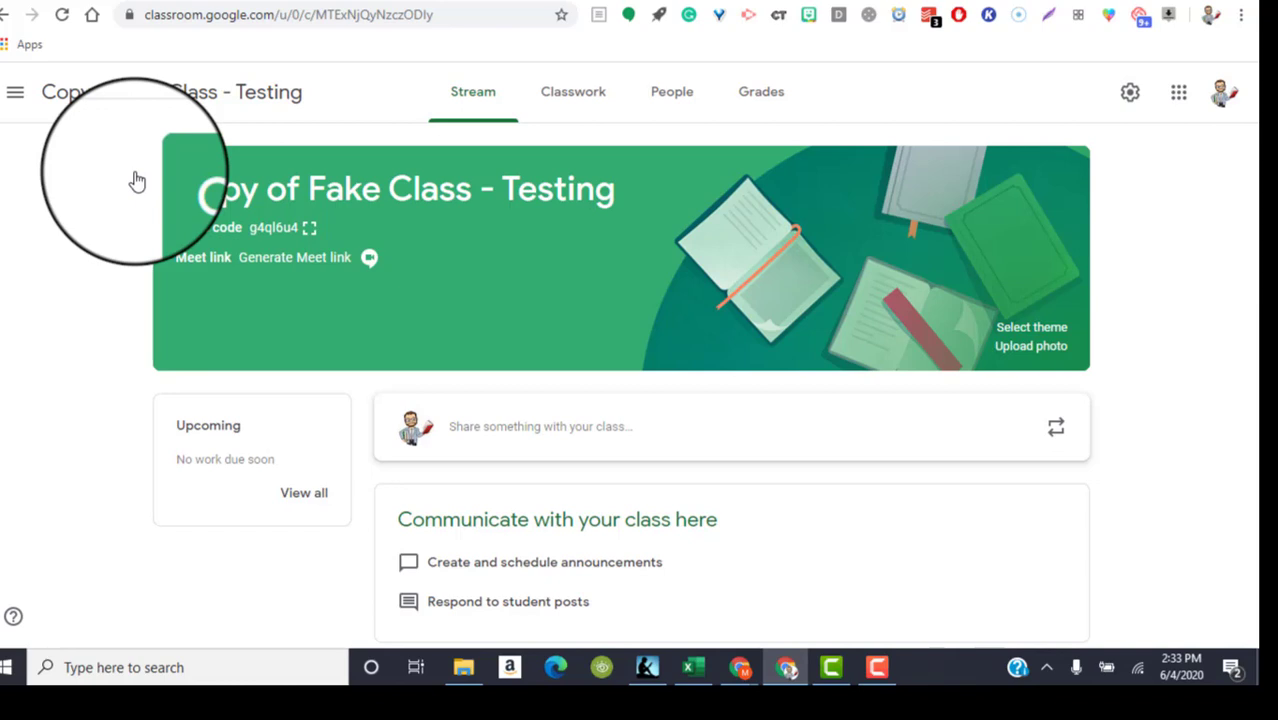
Switch to the copied class's Classwork page and open its Create menu.
click(576, 96)
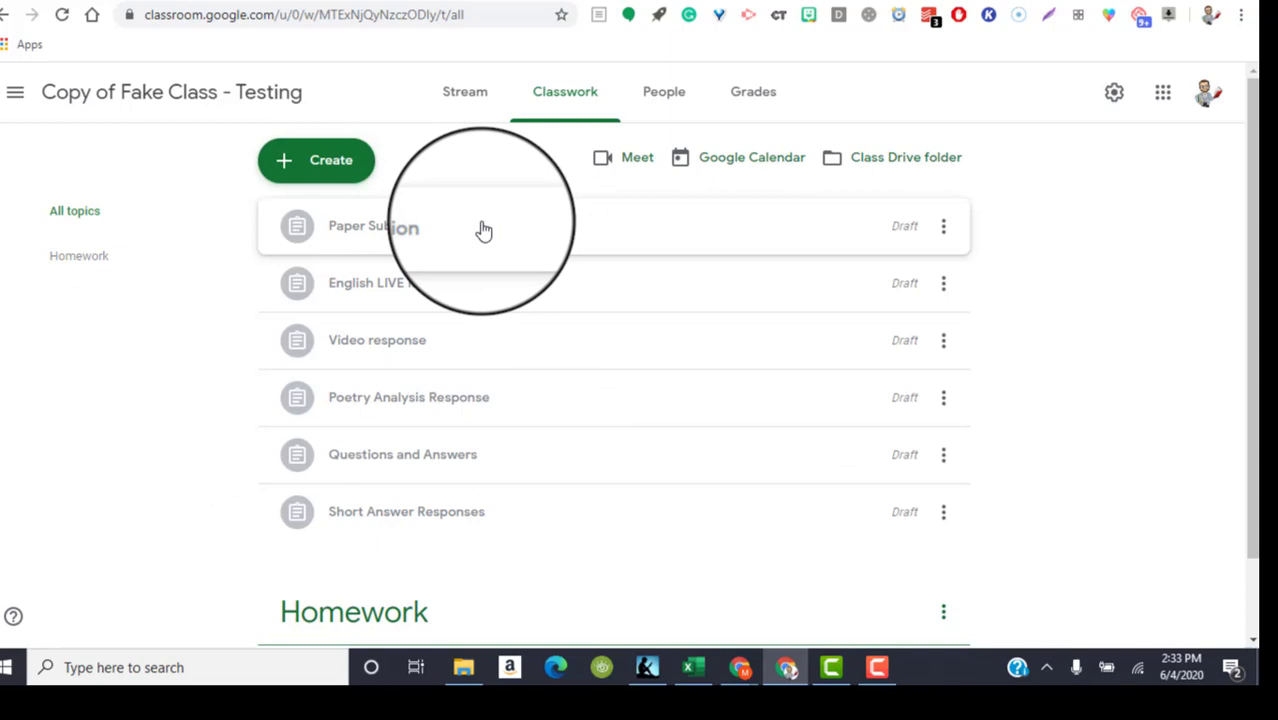
click(315, 163)
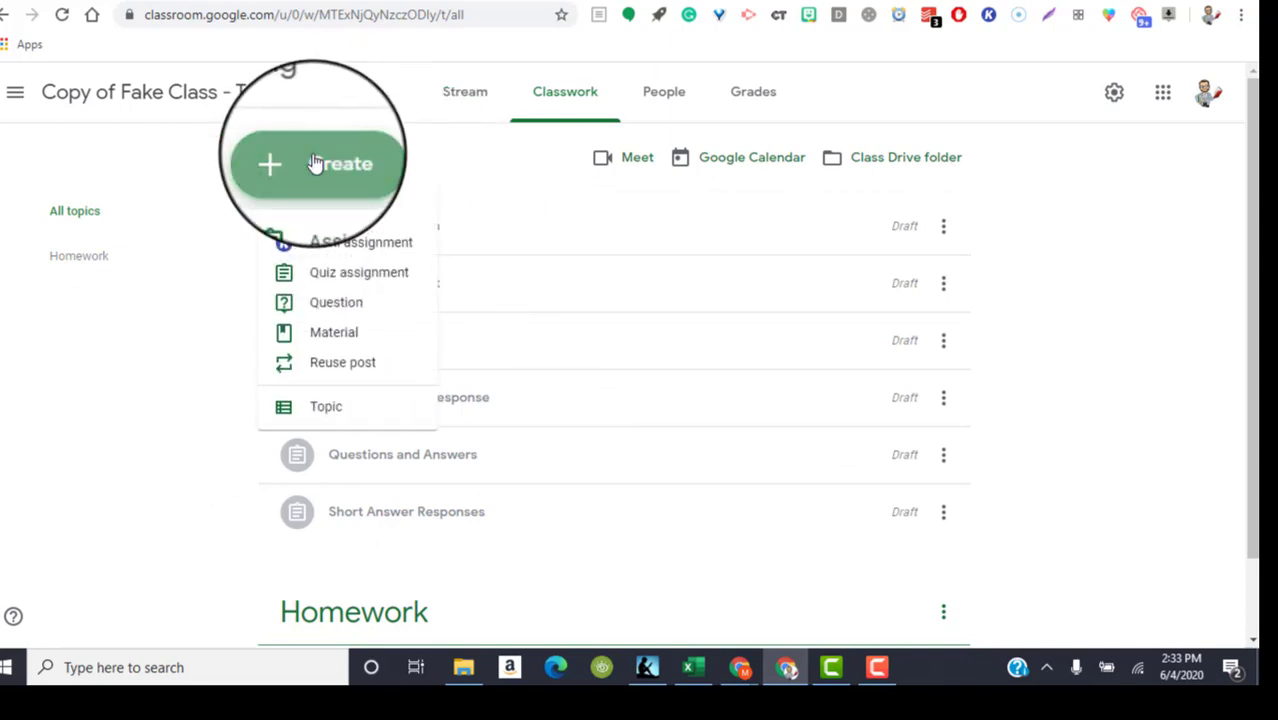
Choose Reuse post and scroll through the list of classes available to reuse from.
click(391, 366)
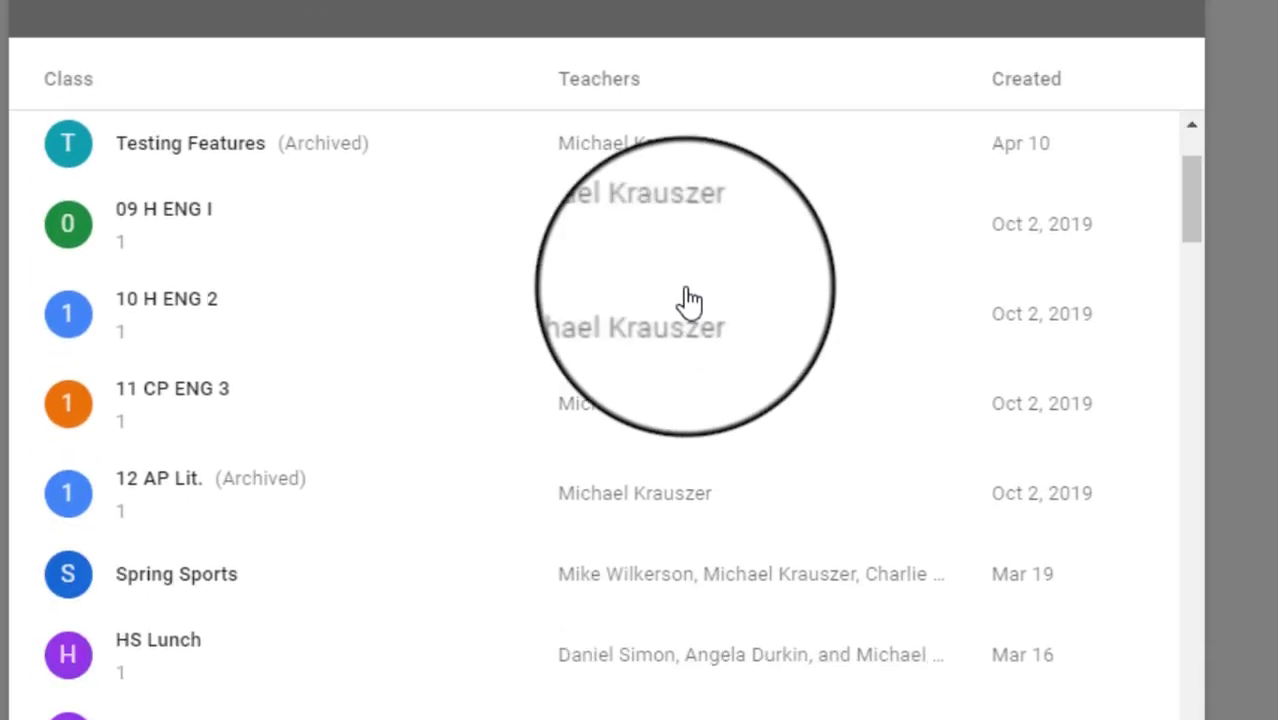
scroll(800, 350, down, 2)
scroll(600, 420, up, 4)
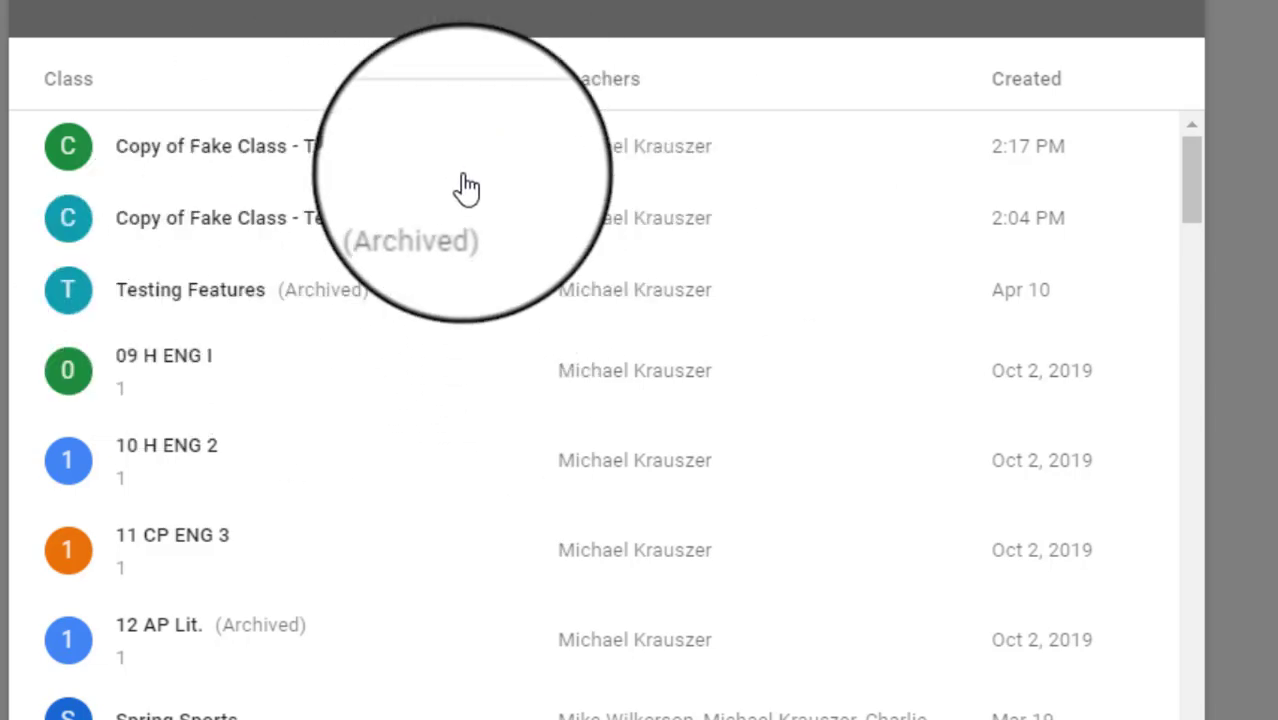
scroll(338, 332, down, 5)
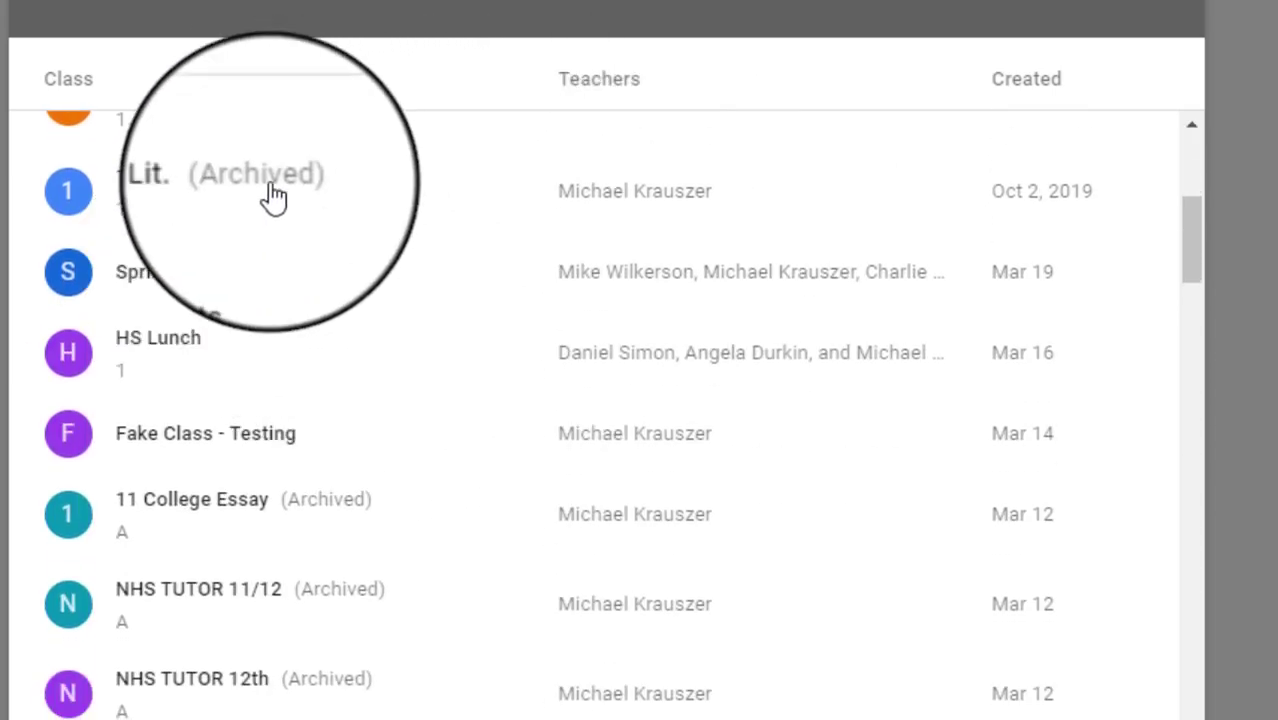
scroll(440, 242, up, 2)
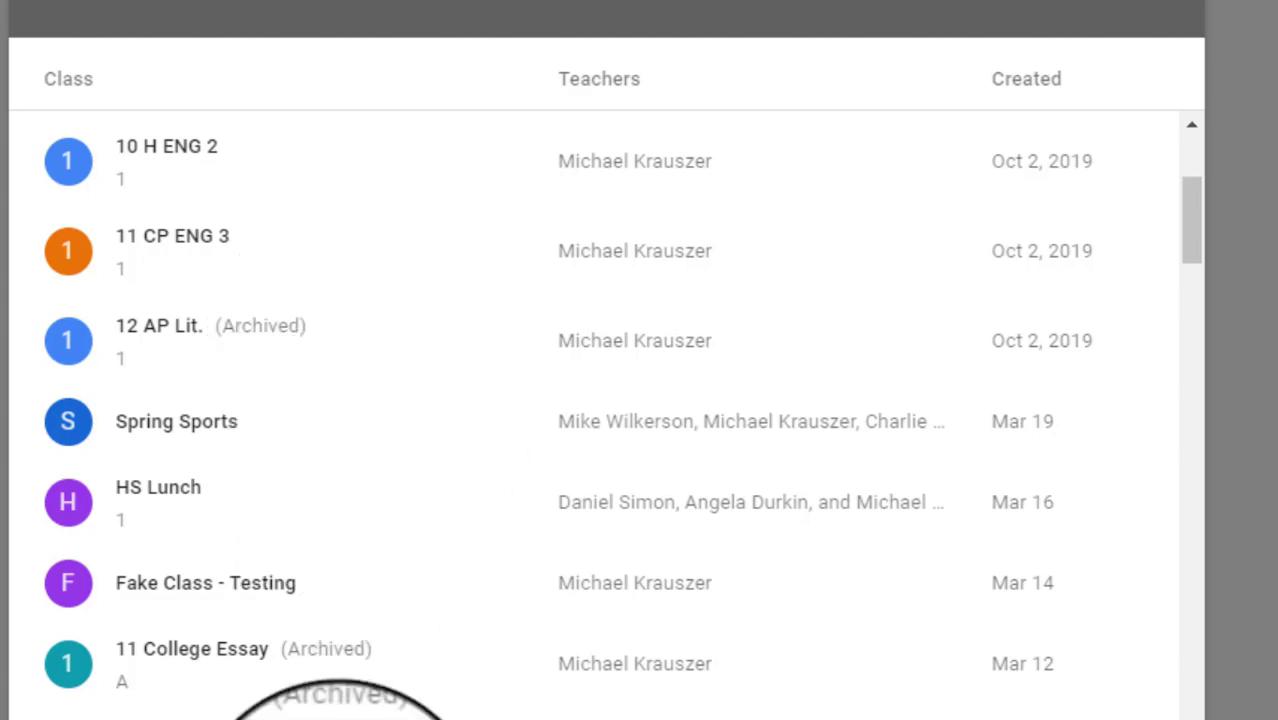
Open 12 AP Lit. in the Reuse post dialog and scroll through its posts.
click(330, 350)
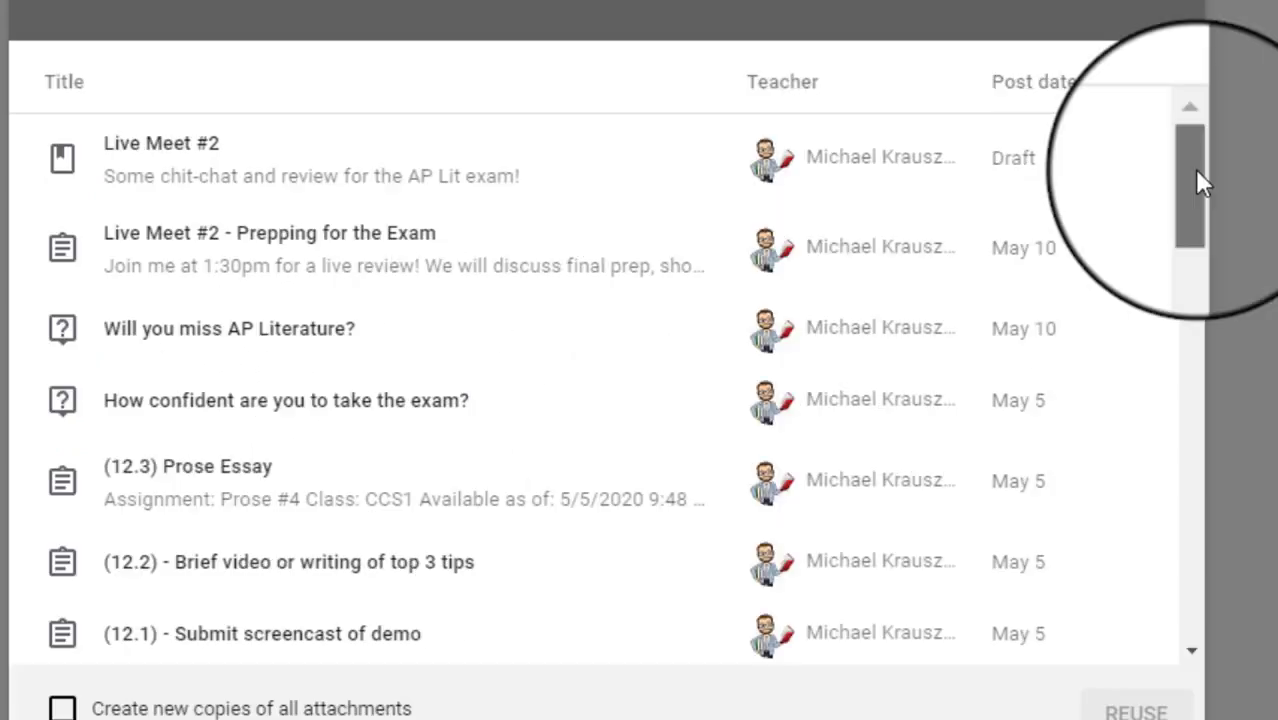
drag(1196, 177, 1187, 622)
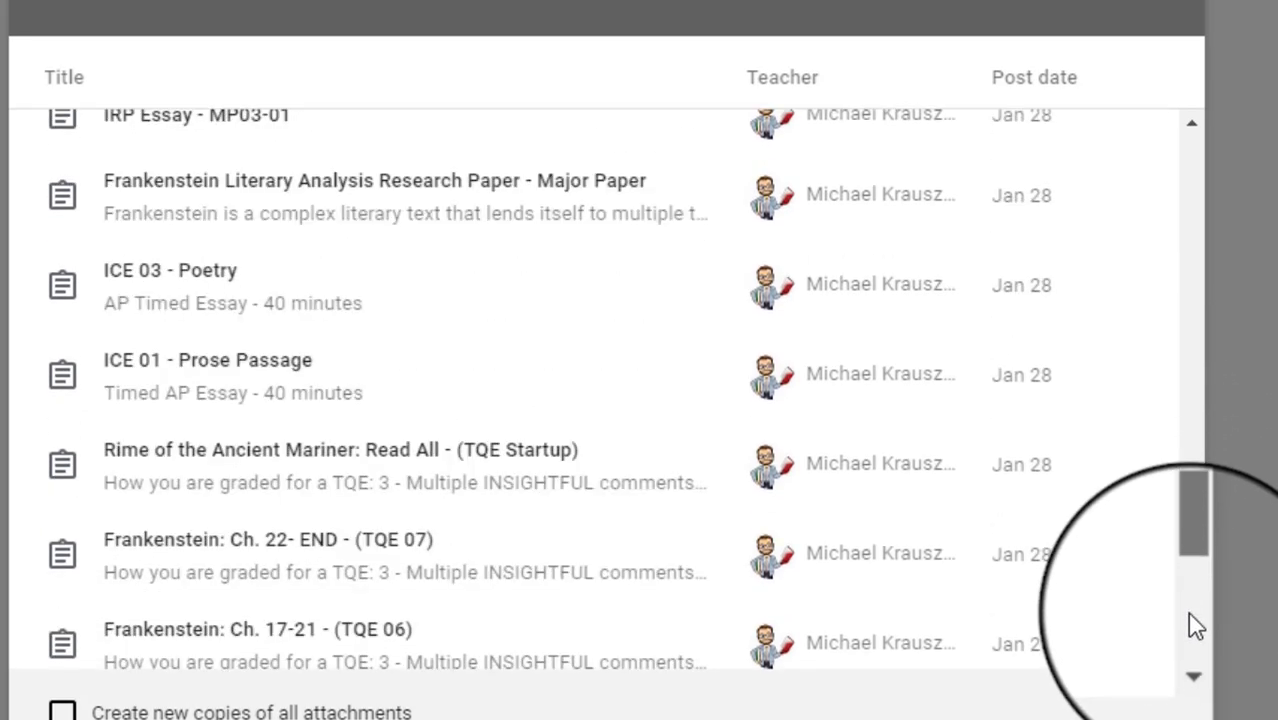
drag(1198, 531, 1211, 128)
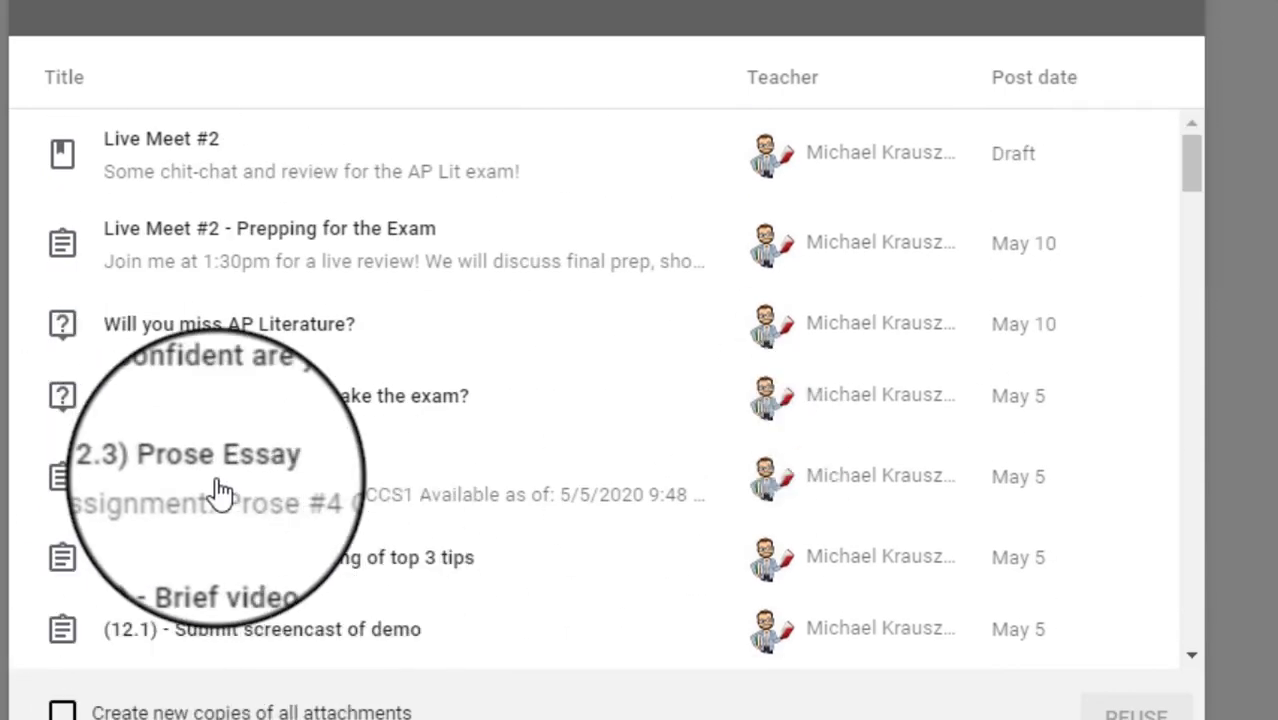
scroll(322, 468, down, 2)
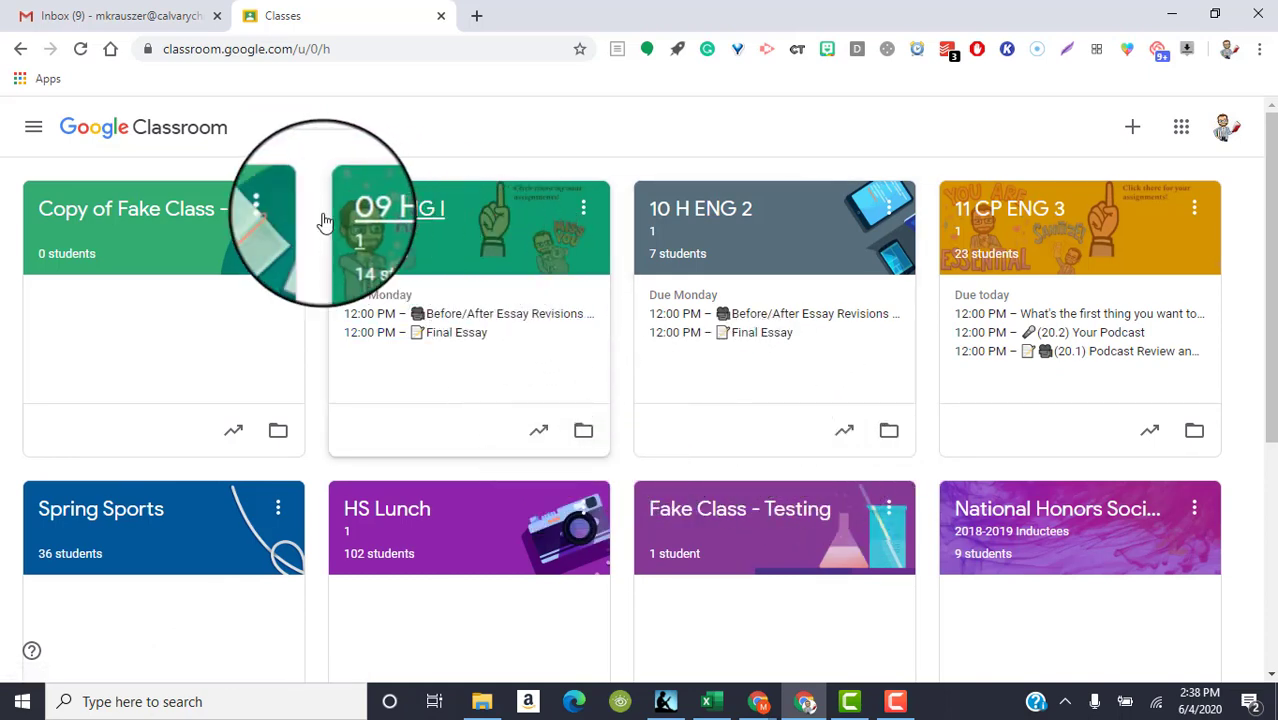
click(583, 210)
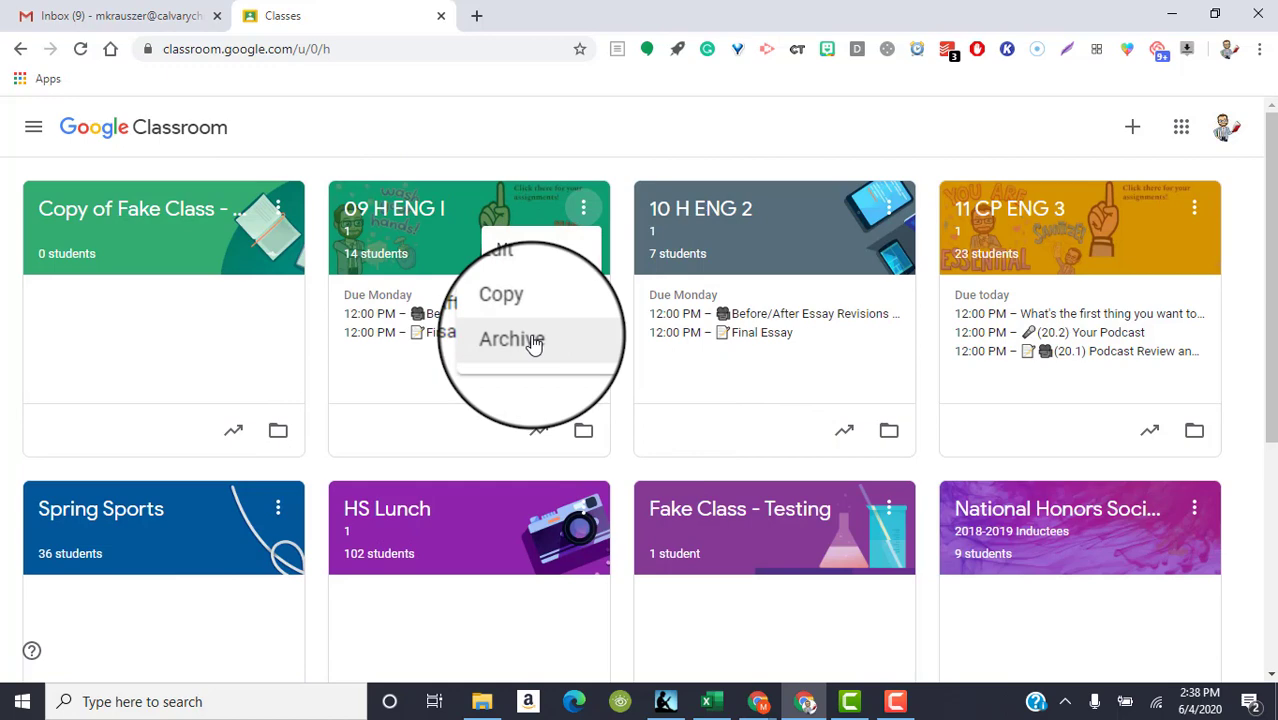
click(590, 166)
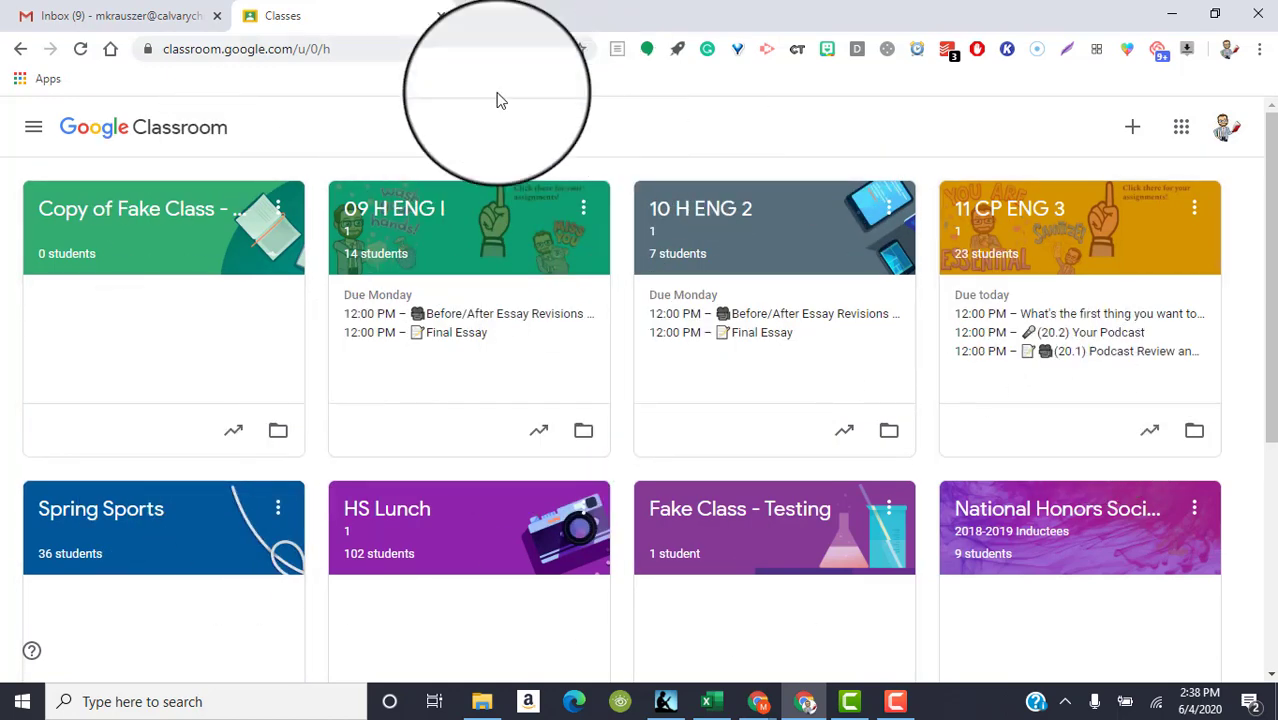
click(583, 208)
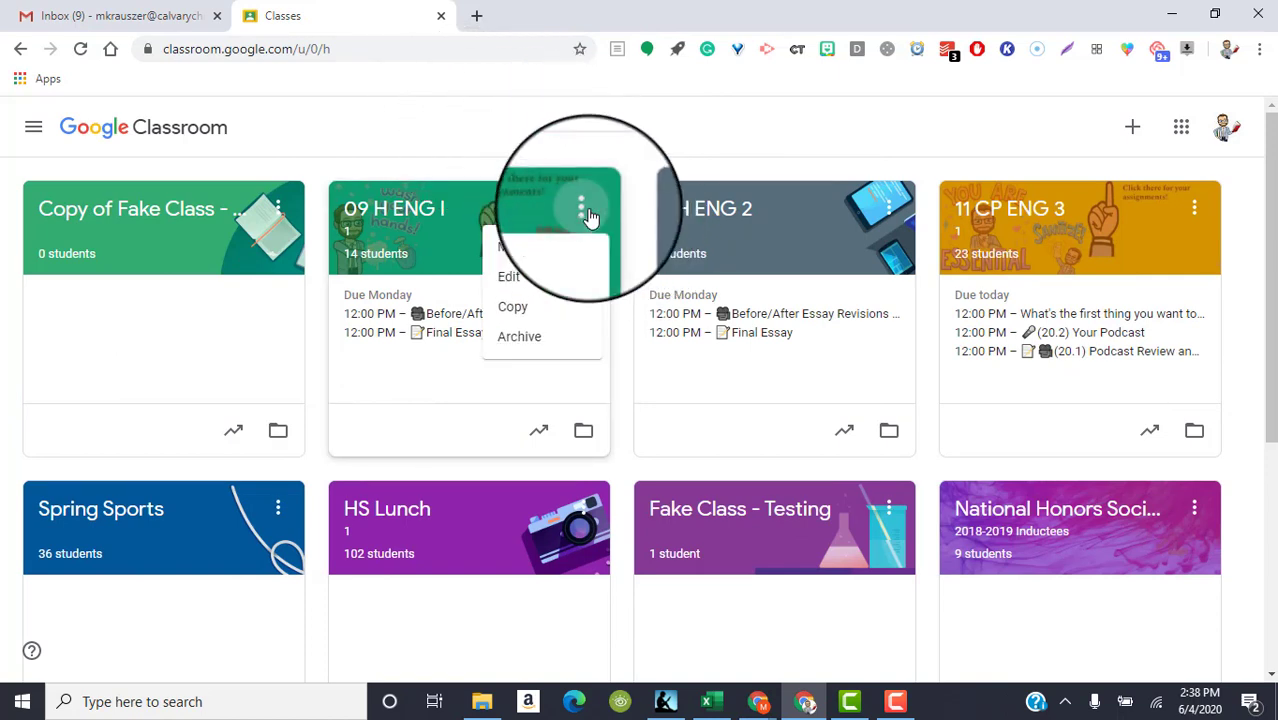
click(565, 162)
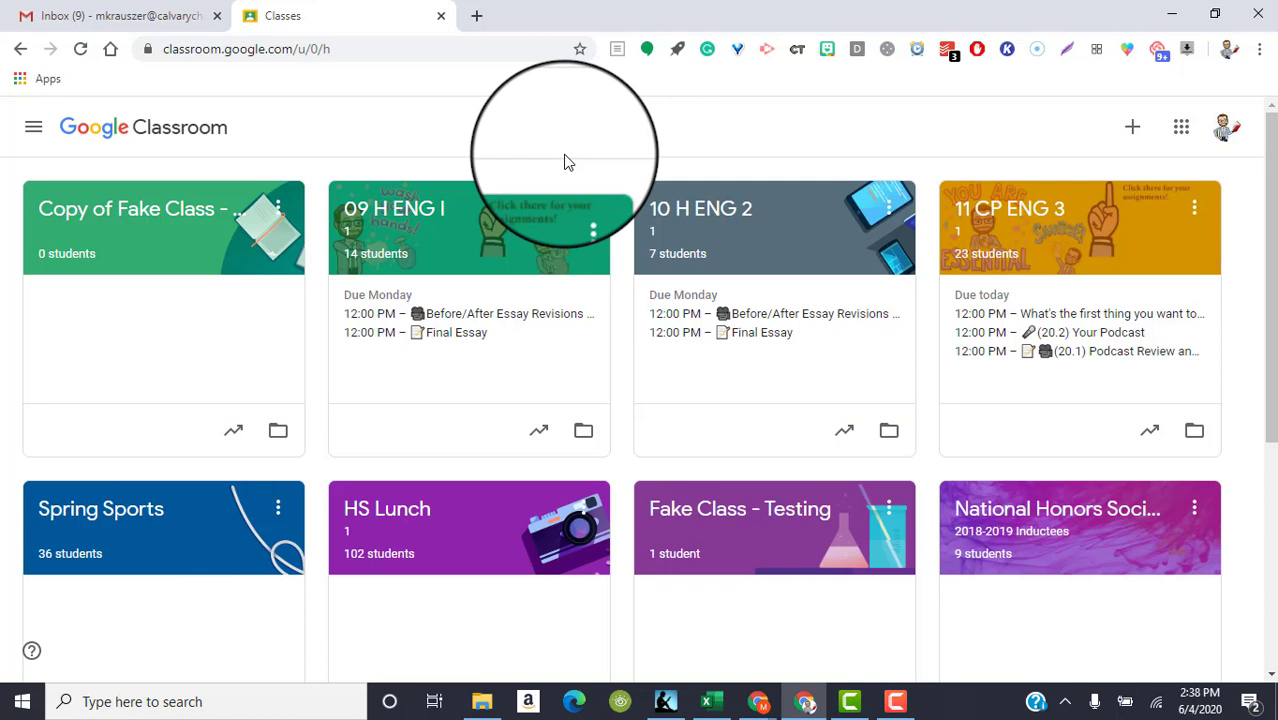